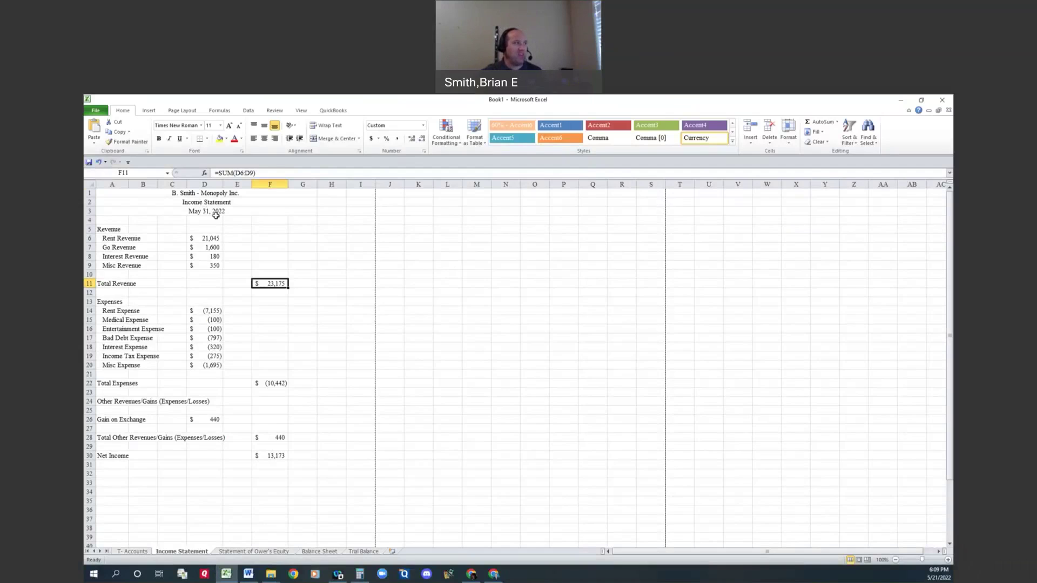
Check the company name, statement title and date heading rows.
click(196, 193)
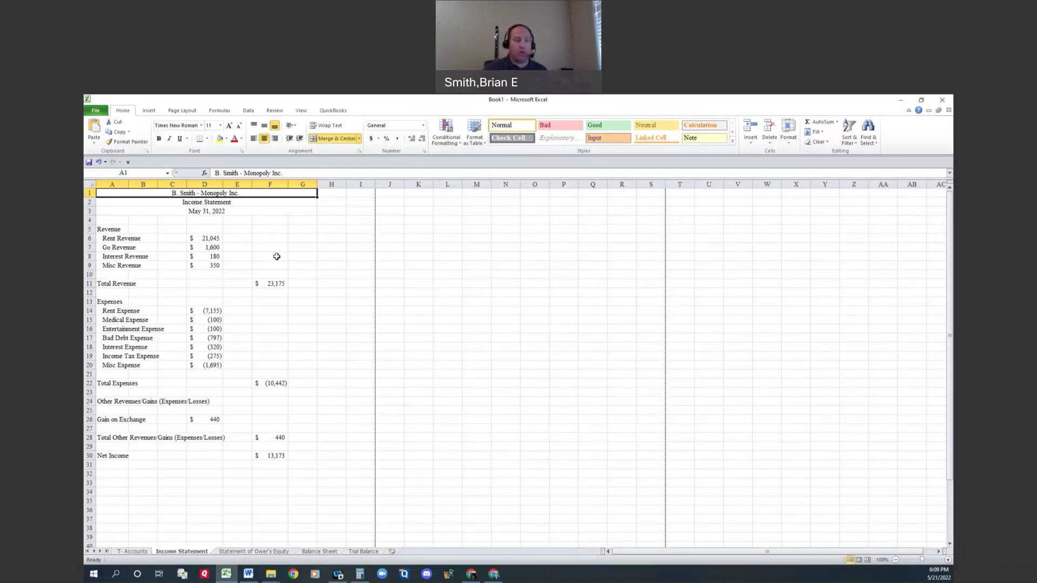
click(209, 204)
click(209, 213)
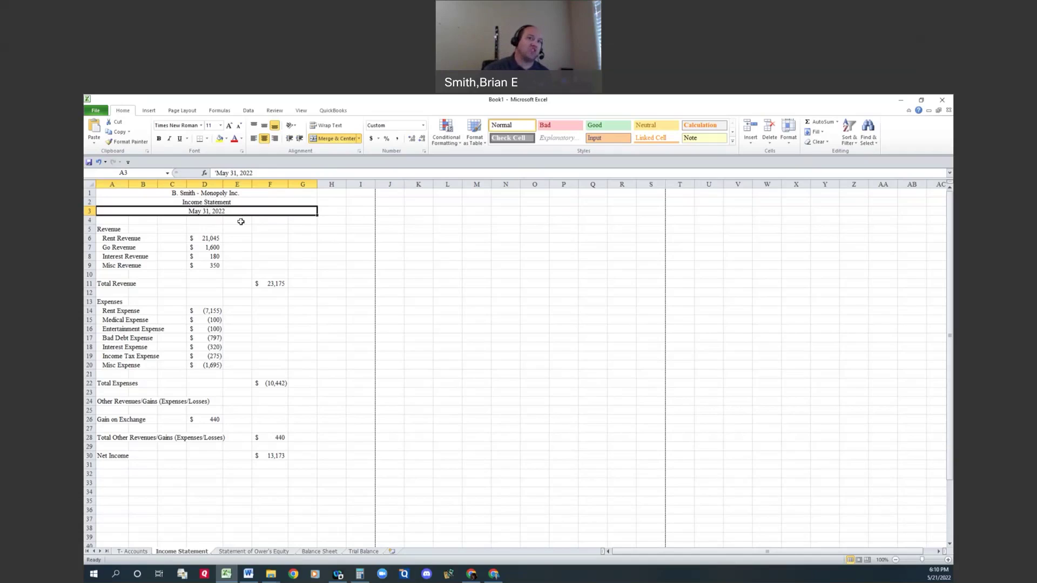
Review the Income Statement sections and its Total Revenue, Total Expenses and Net Income formulas.
click(209, 202)
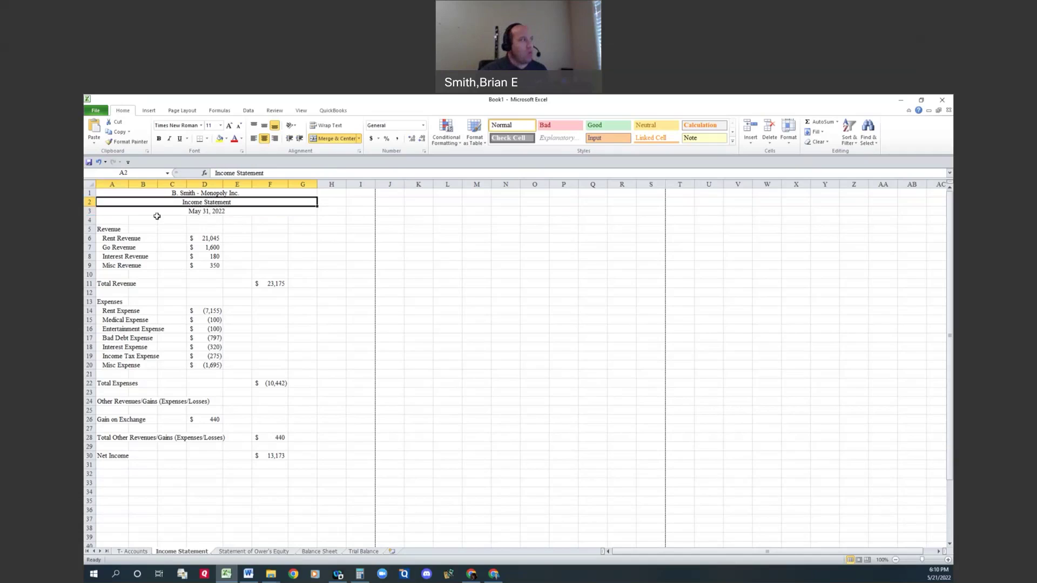
click(113, 229)
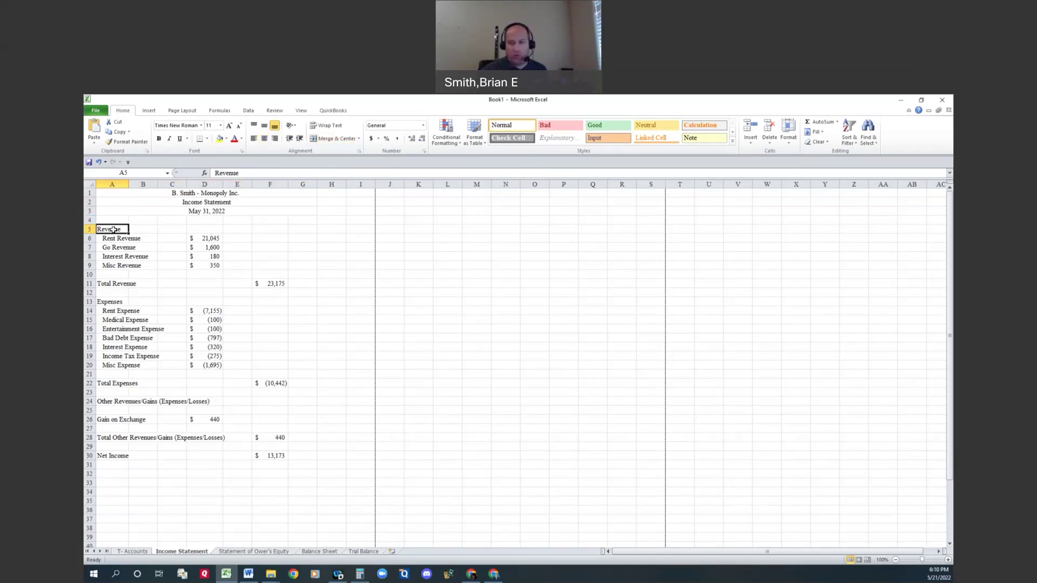
click(110, 284)
click(107, 303)
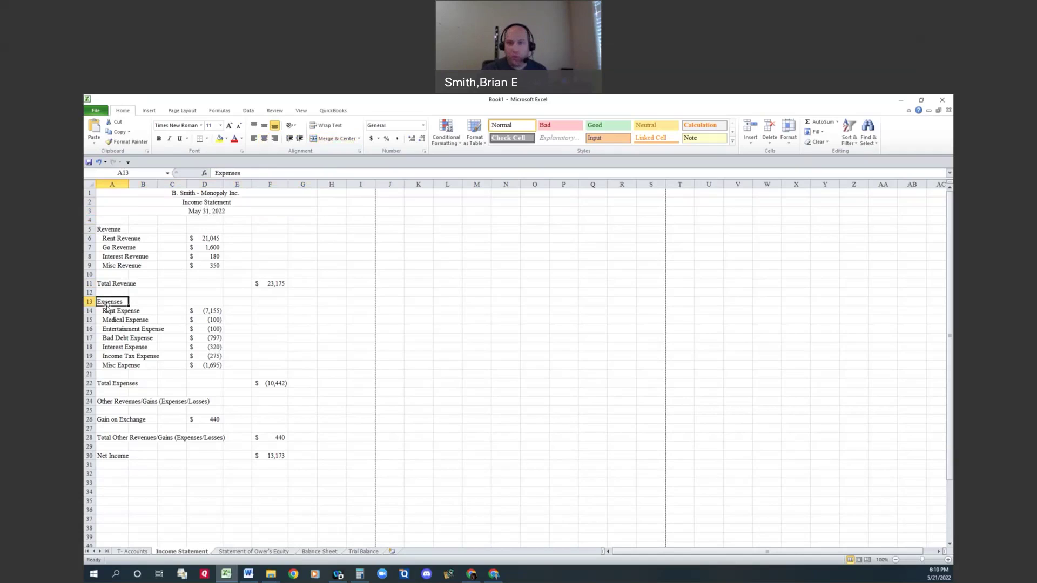
click(107, 230)
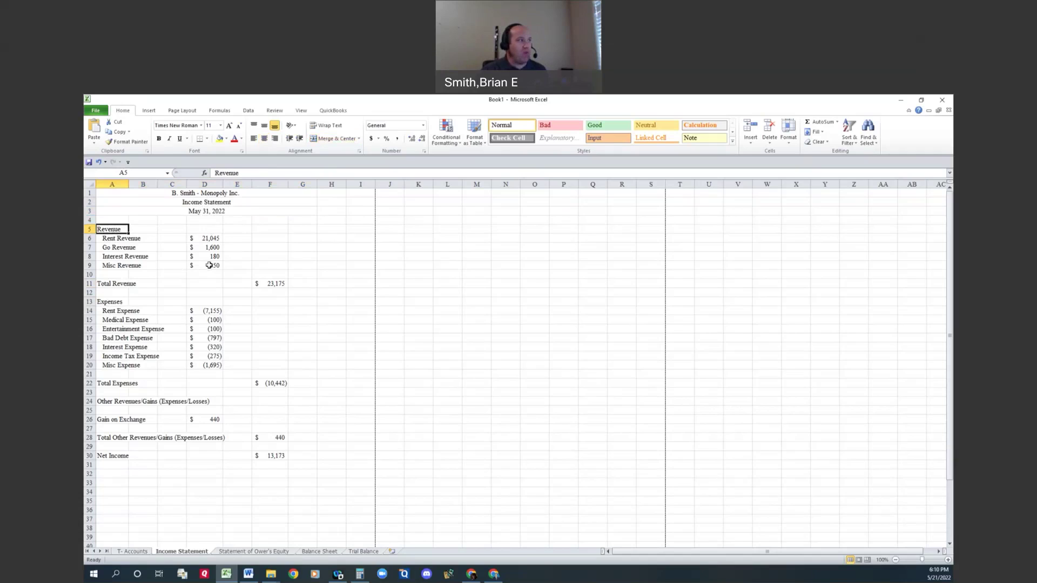
click(271, 284)
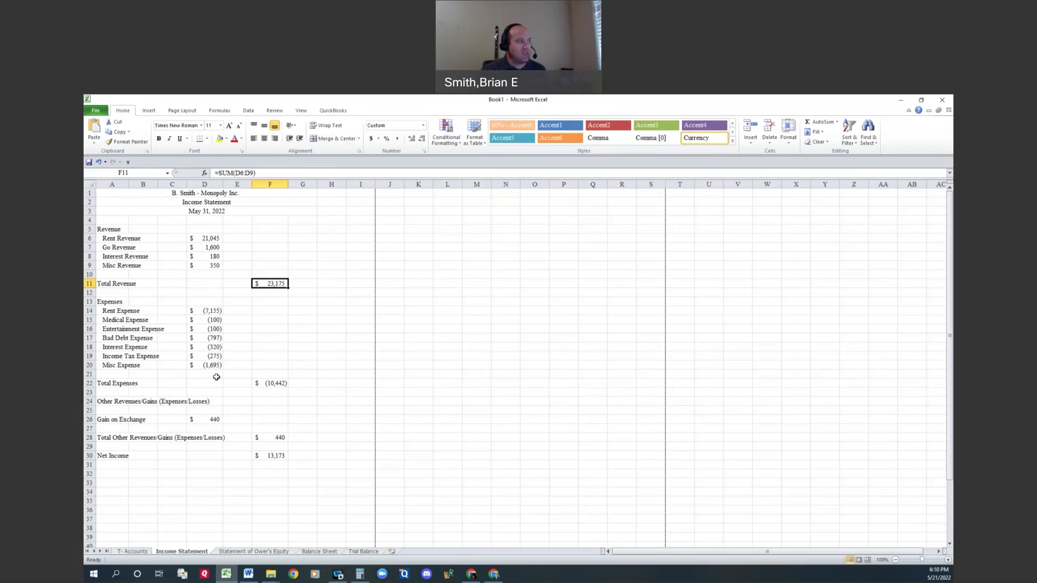
click(274, 387)
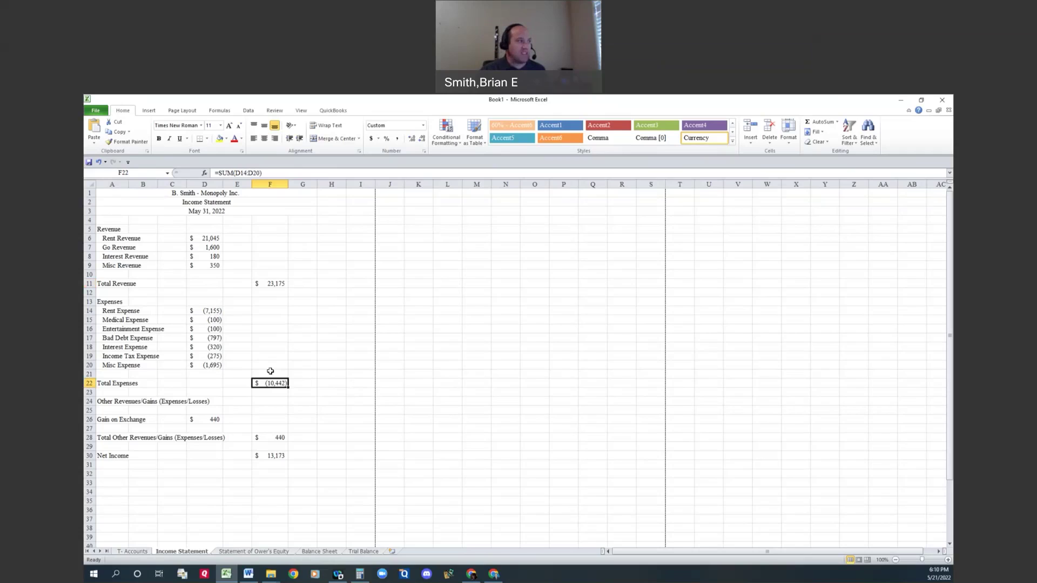
click(273, 456)
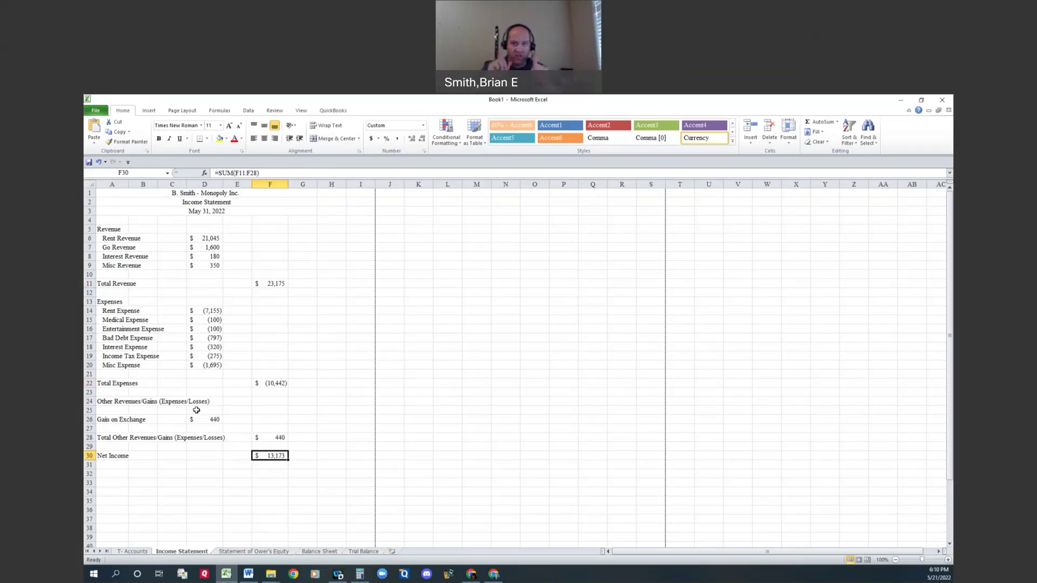
Show the Statement of Owner's Equity enlarged by three zoom-in steps.
click(236, 552)
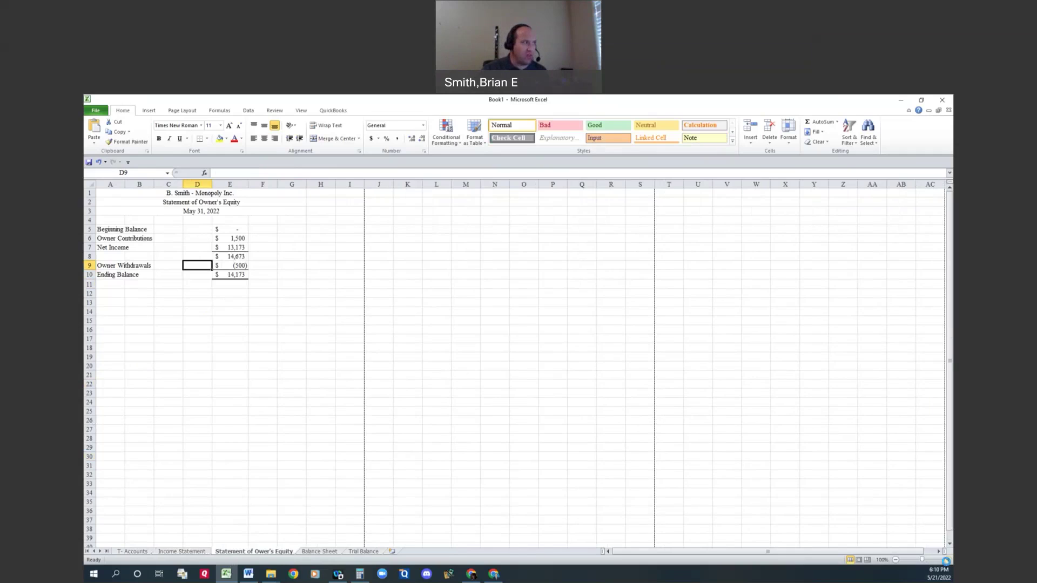
click(948, 560)
click(948, 560)
click(948, 560)
click(947, 560)
click(947, 560)
click(948, 560)
scroll(754, 424, up, 1)
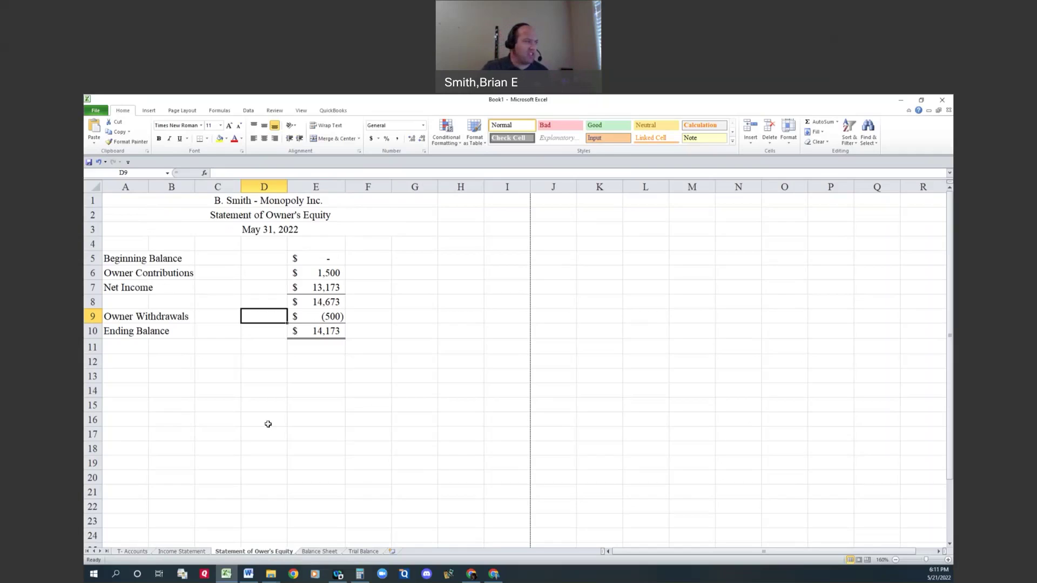
Enlarge the Income Statement two zoom steps, then return to the Statement of Owner's Equity.
click(192, 552)
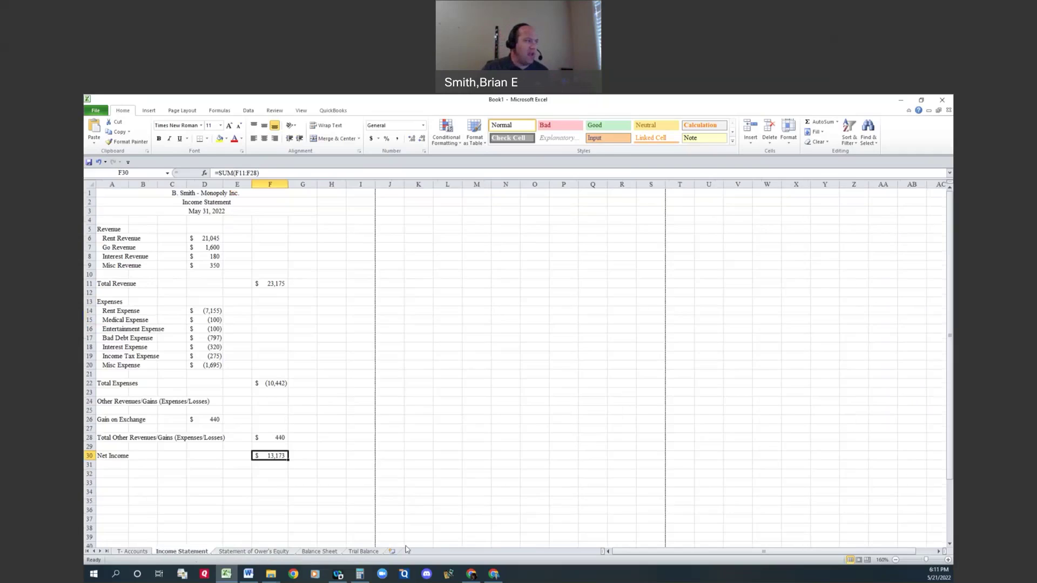
click(948, 560)
click(948, 560)
click(947, 560)
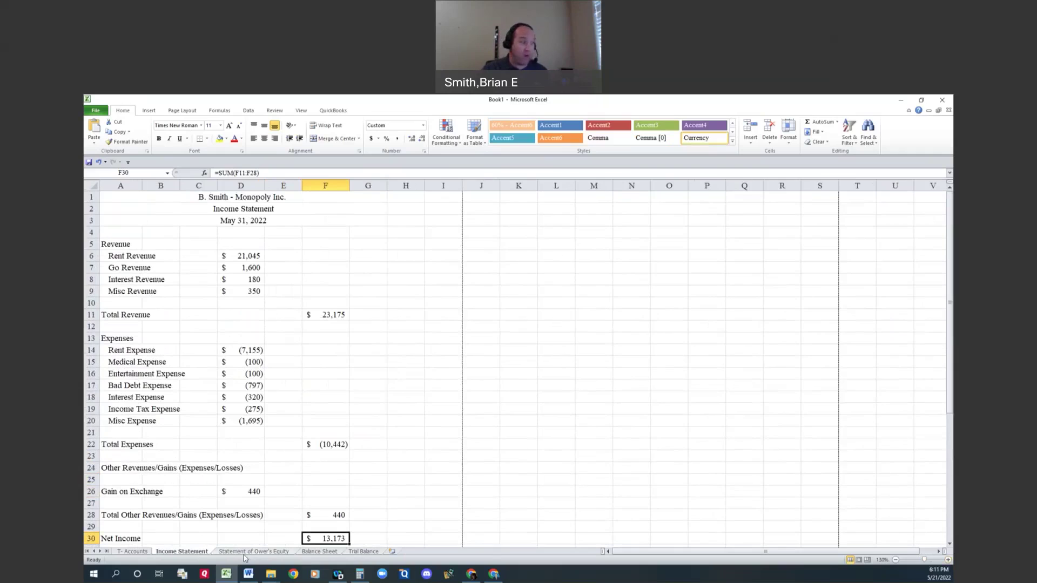
click(247, 552)
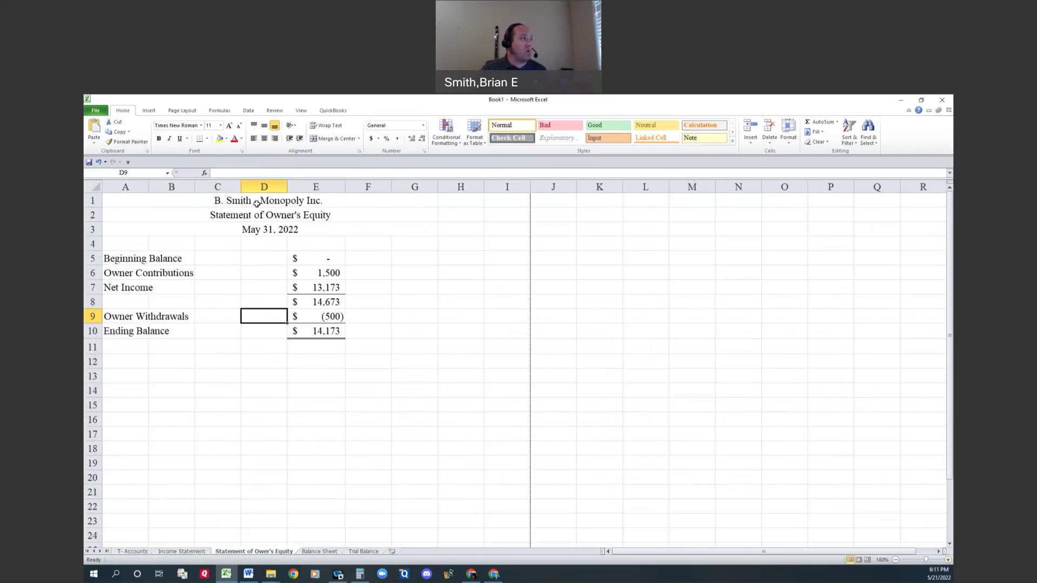
Check the Beginning Balance, Owner Contributions and Net Income link in the equity statement.
click(319, 259)
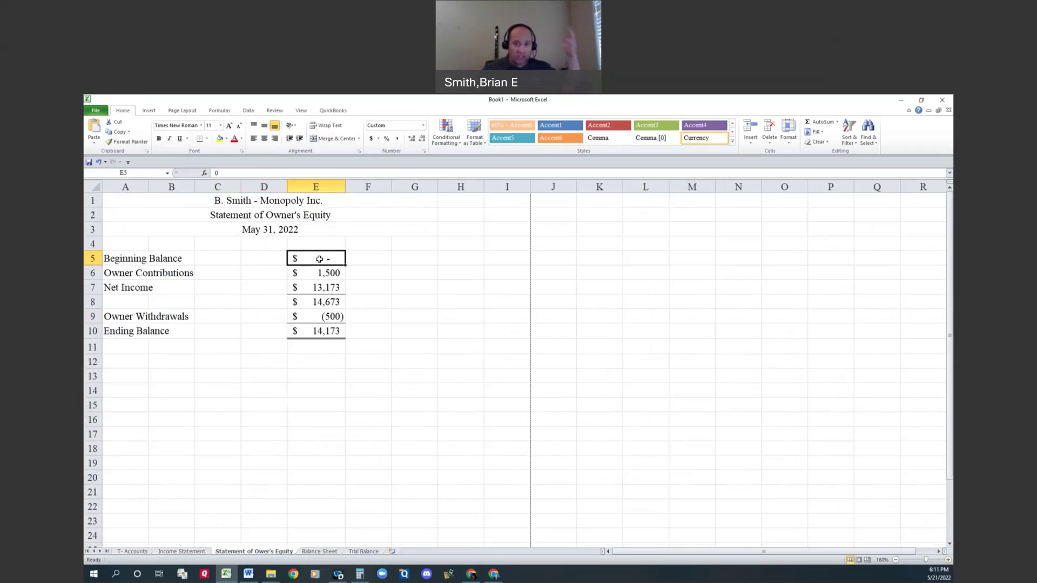
click(330, 272)
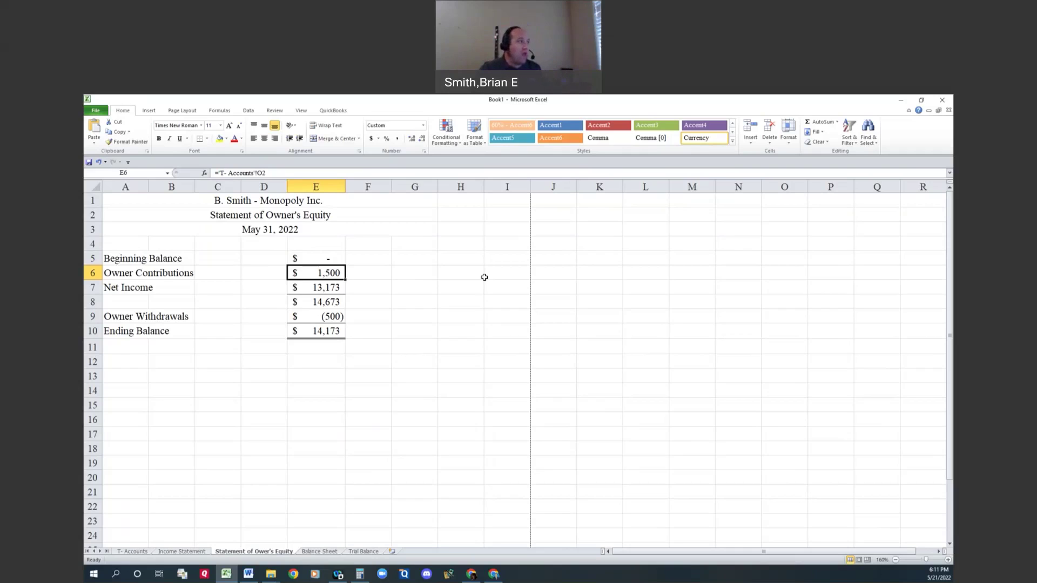
click(333, 286)
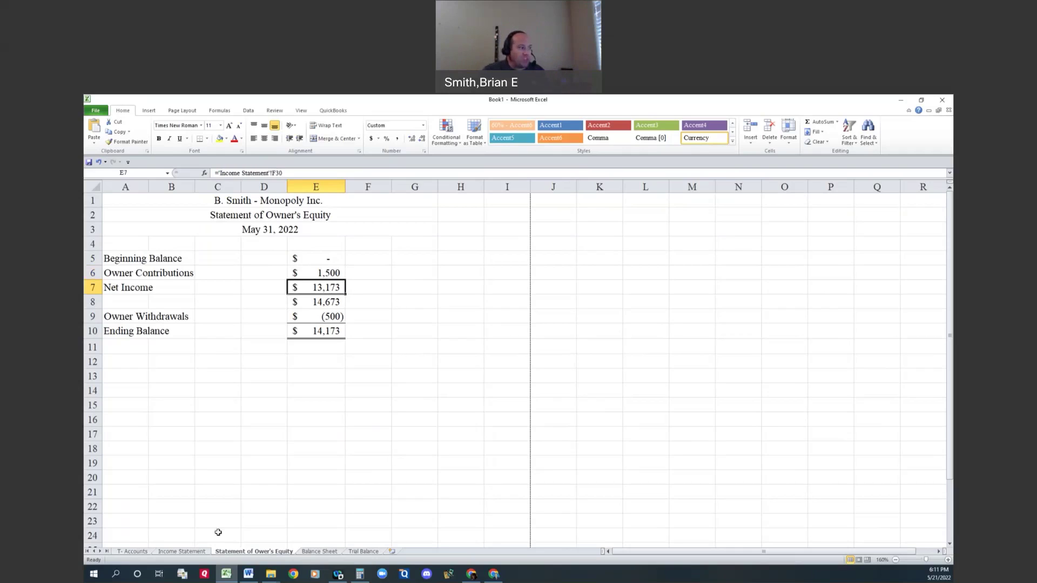
Confirm Net Income's source on the Income Statement, then check Owner Withdrawals and E10's ending-balance formula.
click(197, 551)
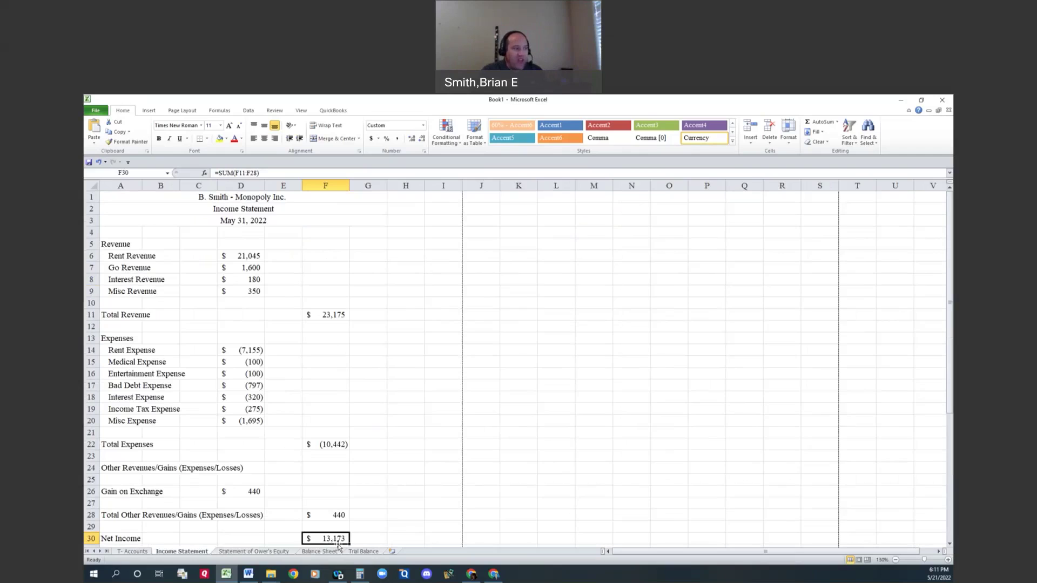
click(247, 551)
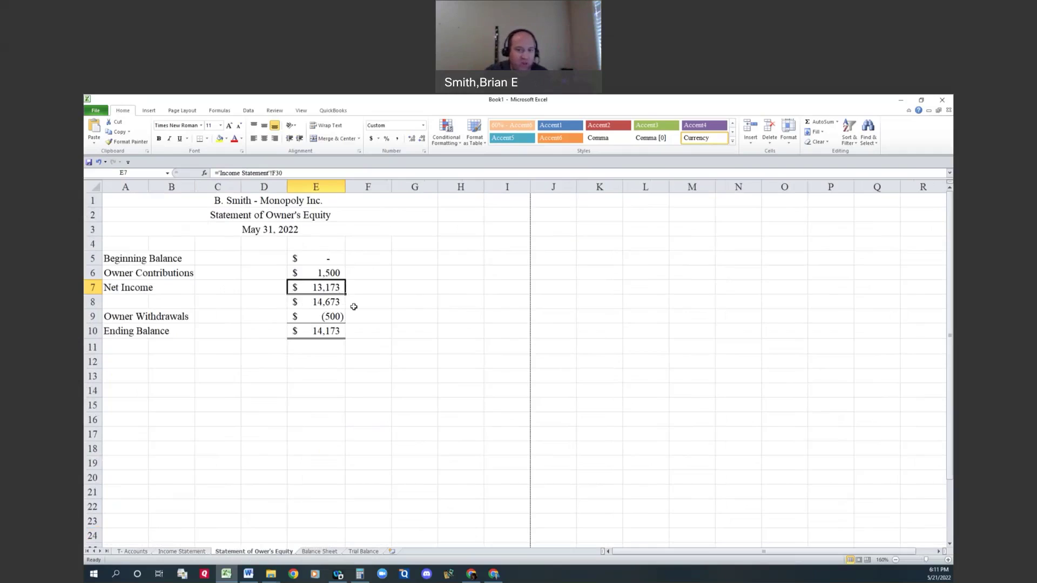
click(327, 317)
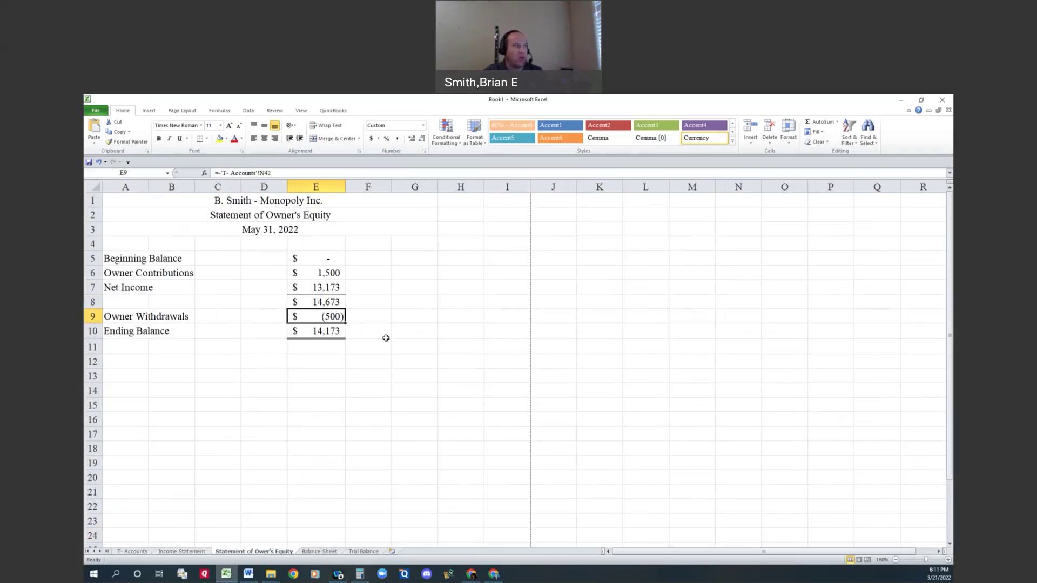
click(320, 333)
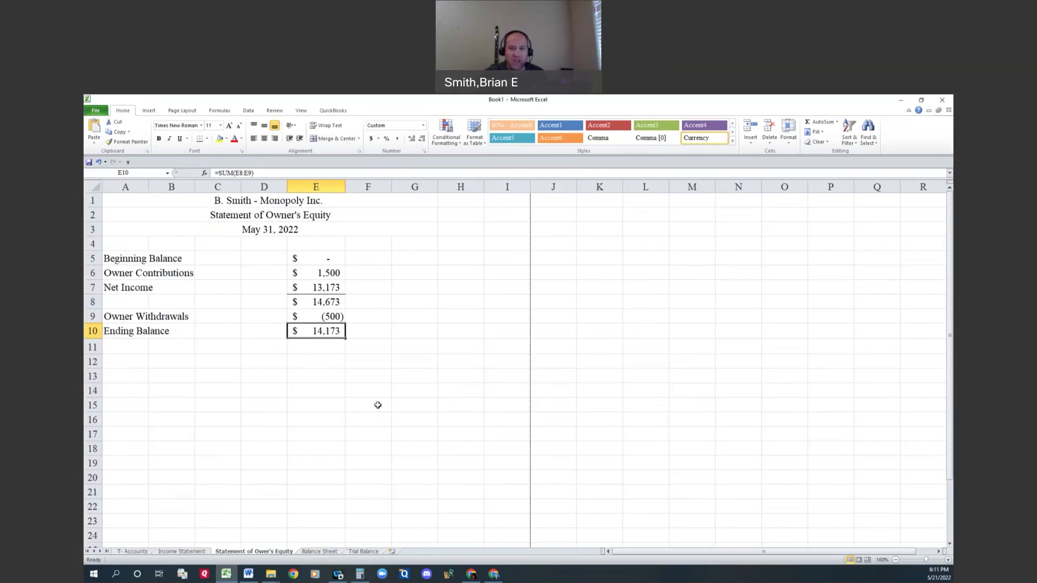
On the Balance Sheet, review the A/R, Property, Building, No Liabilities and owner's capital lines.
click(319, 552)
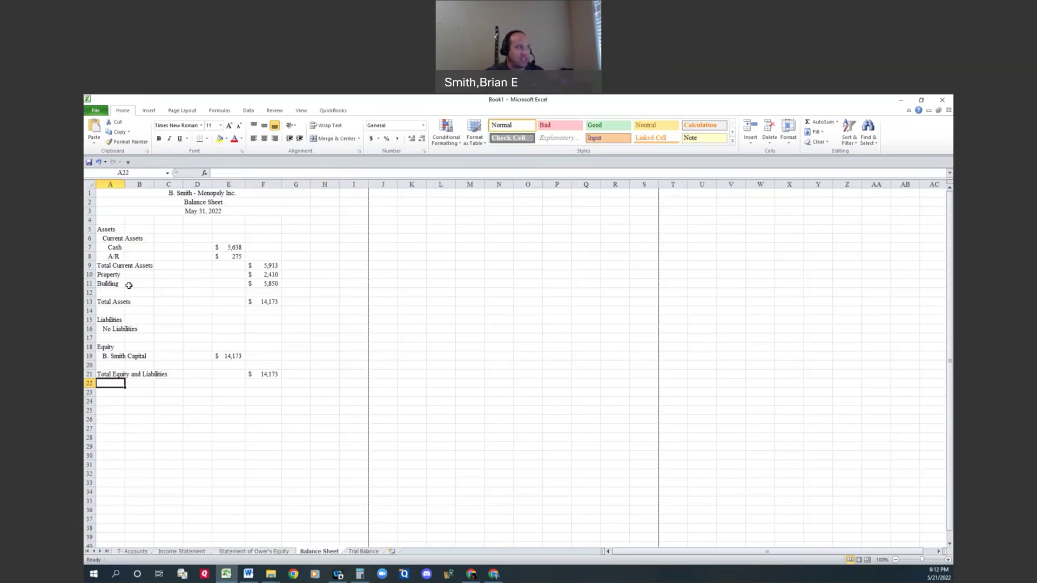
click(121, 256)
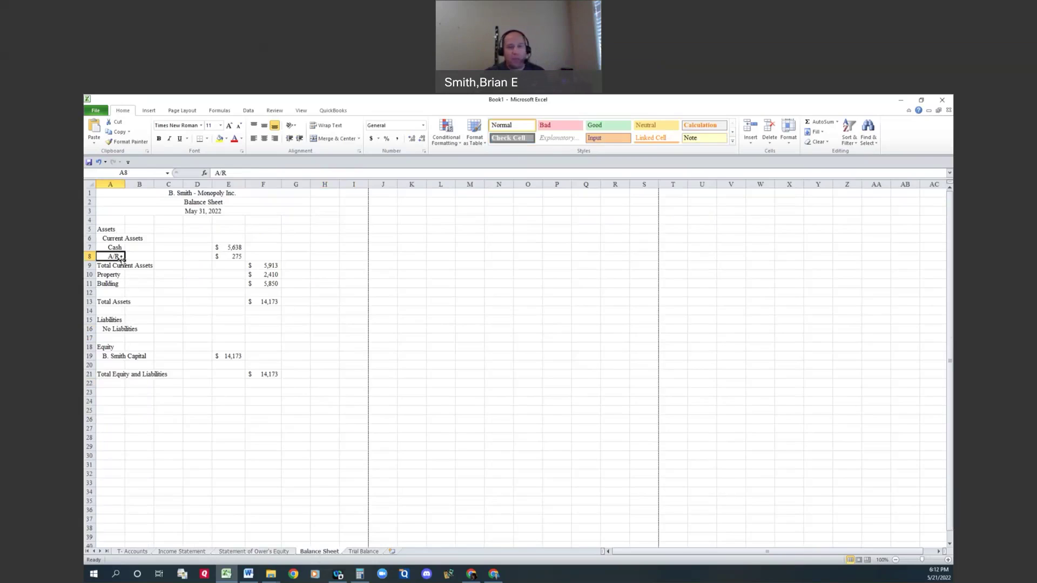
click(120, 275)
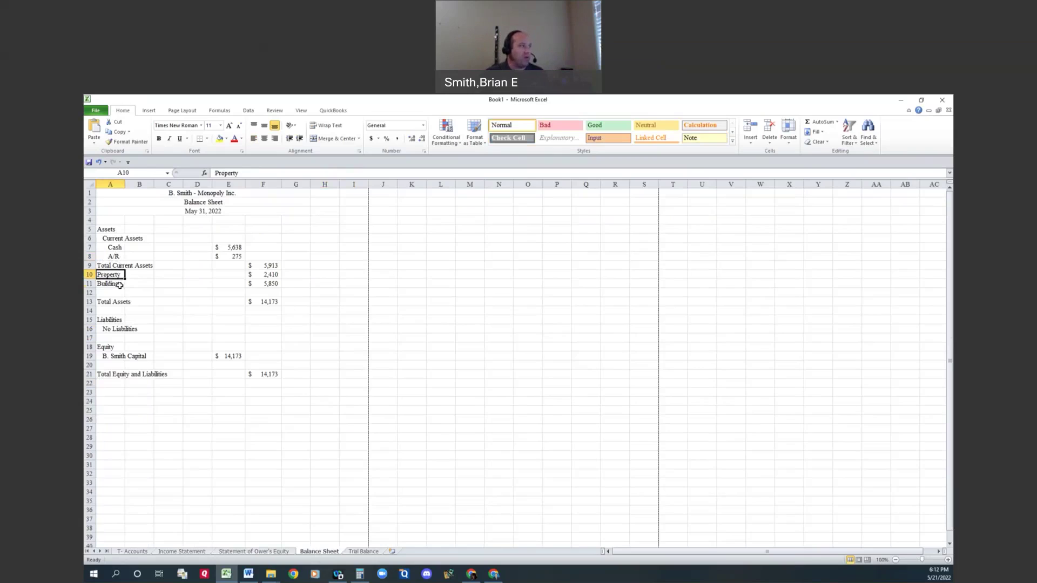
click(120, 284)
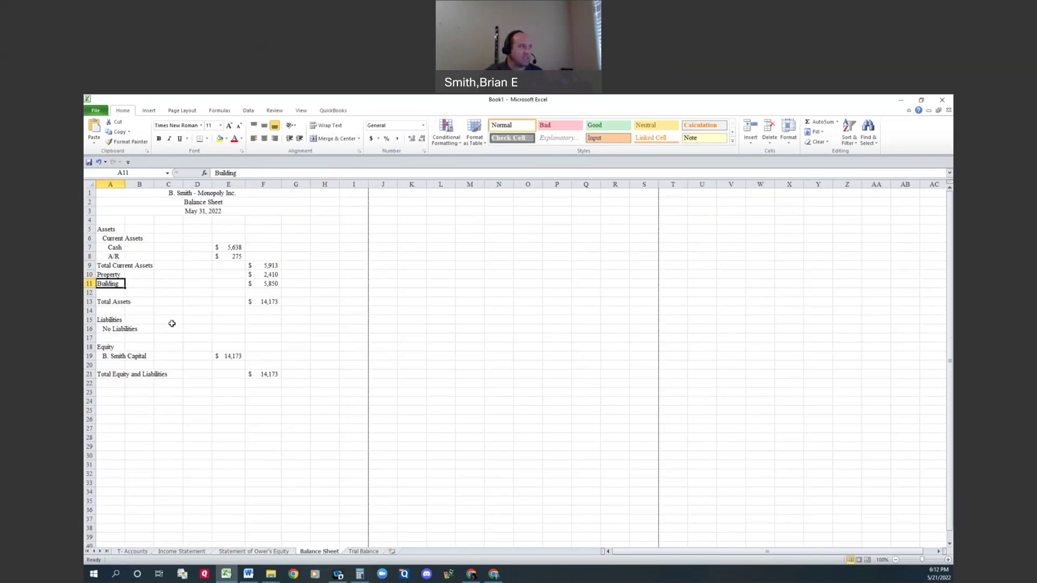
click(114, 329)
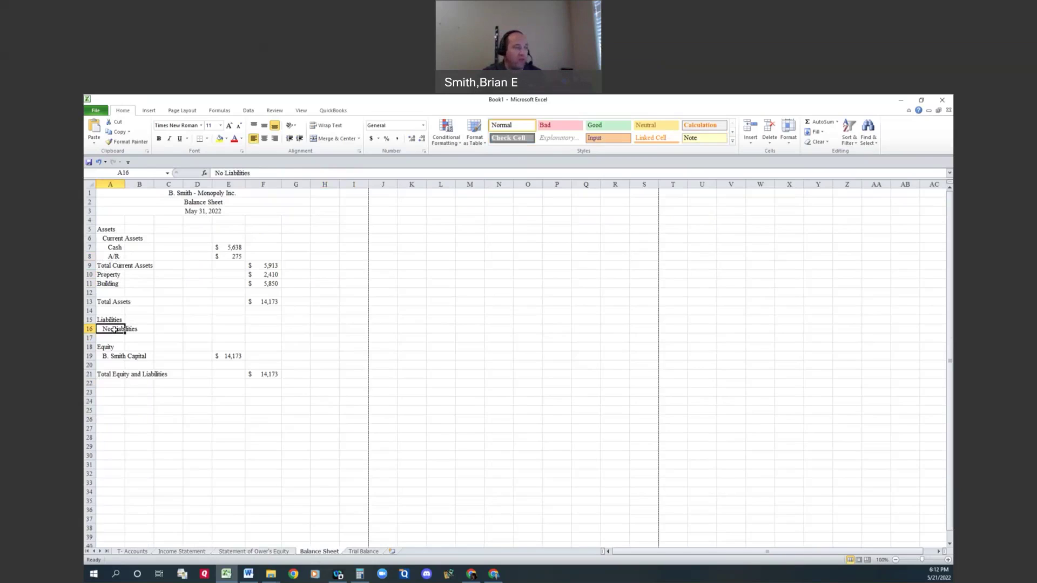
click(114, 356)
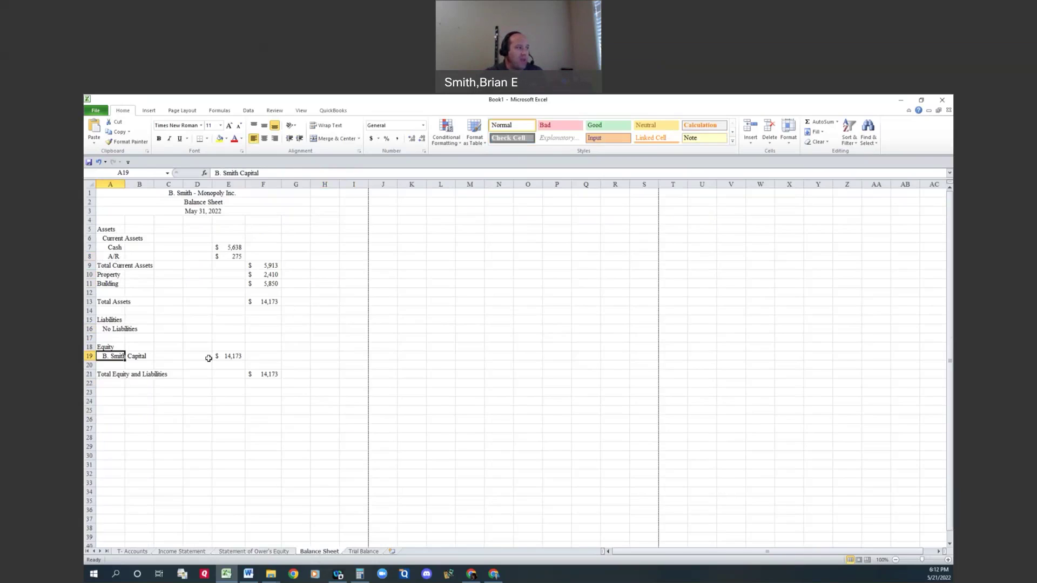
Verify E19 capital links to the equity ending balance, check F13's Total Assets formula, and zoom in.
click(222, 357)
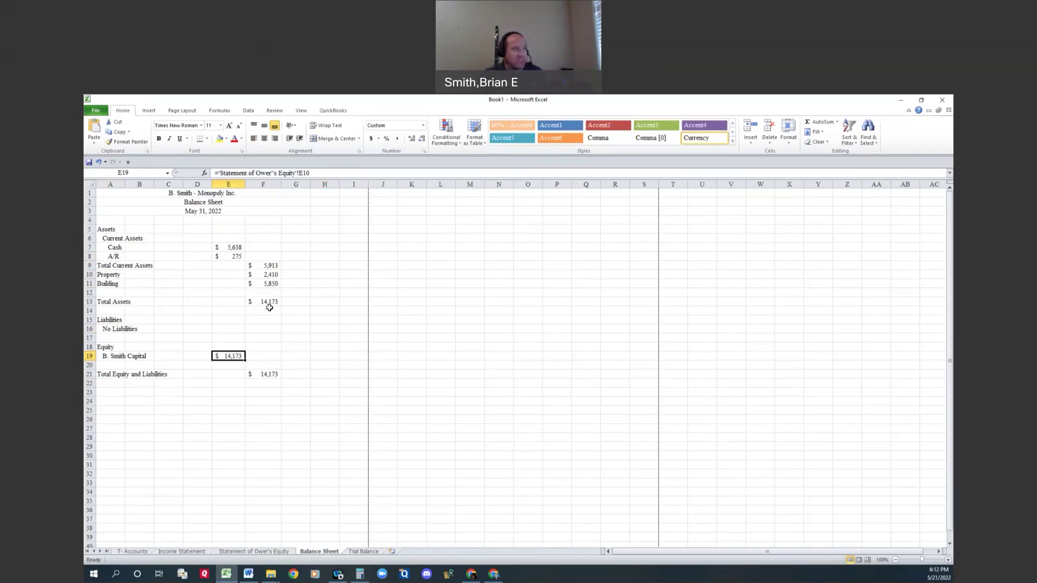
click(235, 552)
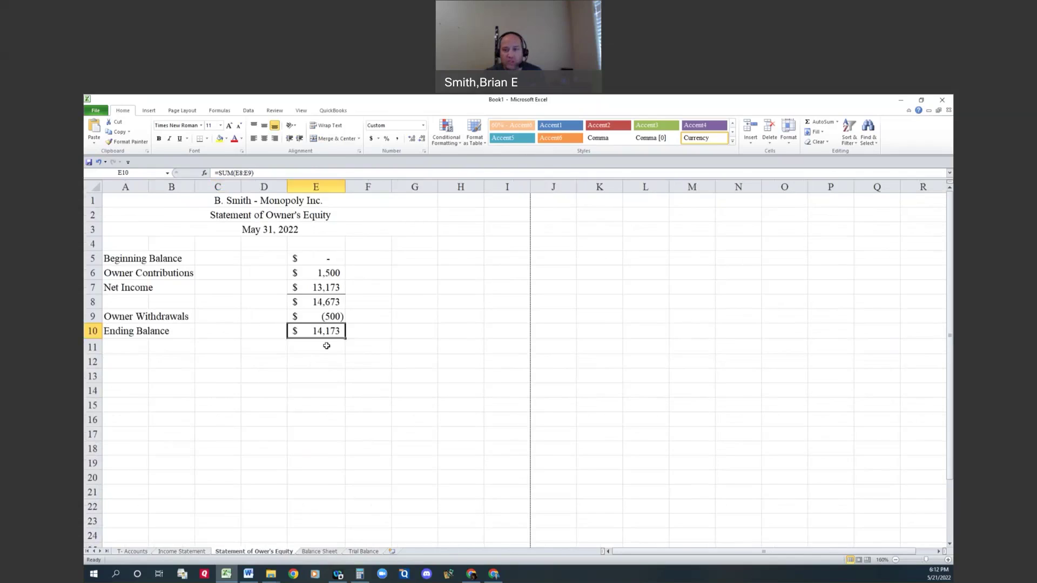
click(329, 553)
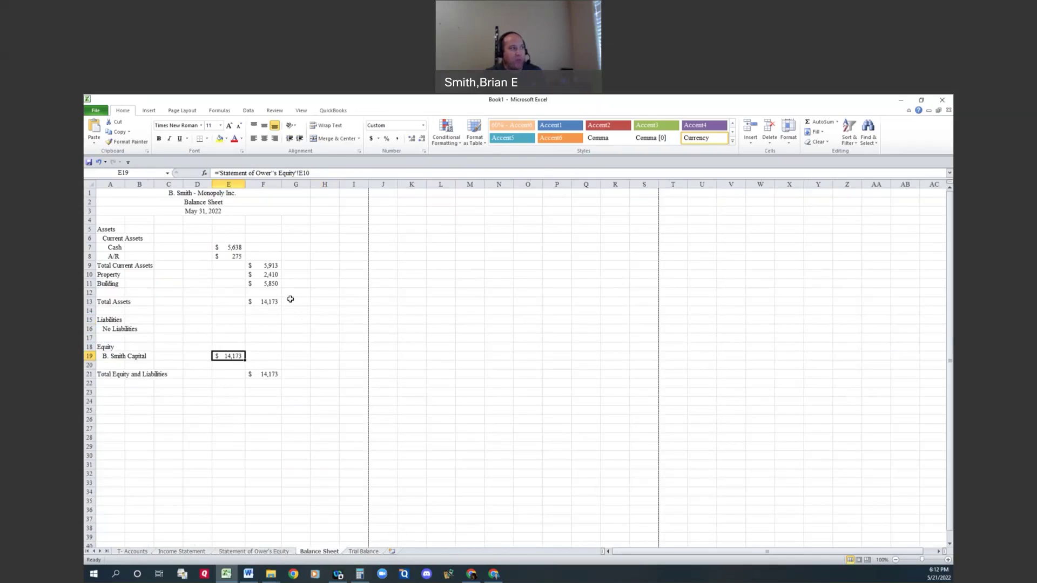
click(271, 302)
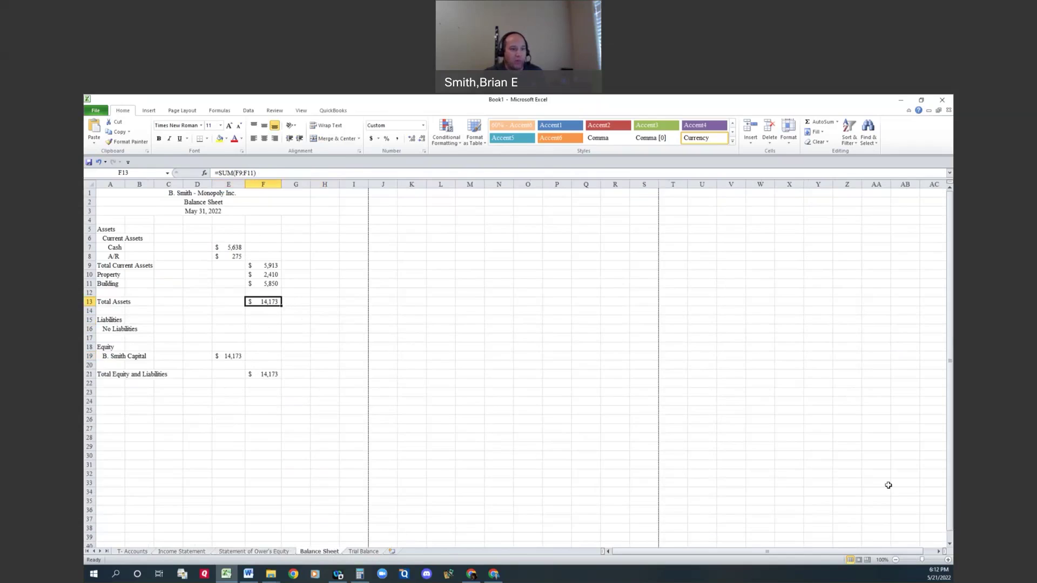
click(947, 560)
click(948, 560)
click(947, 560)
click(948, 560)
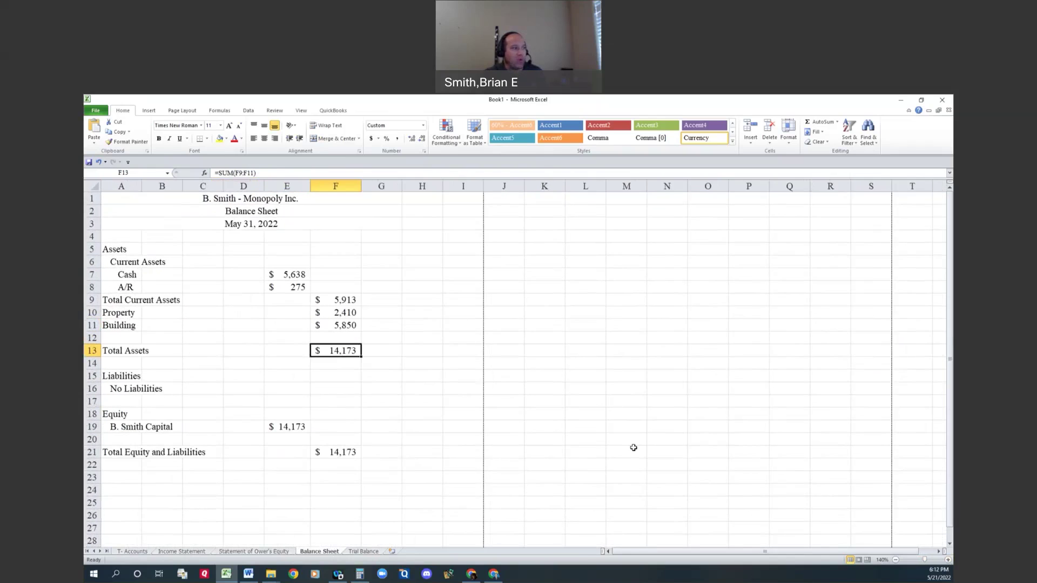
click(346, 454)
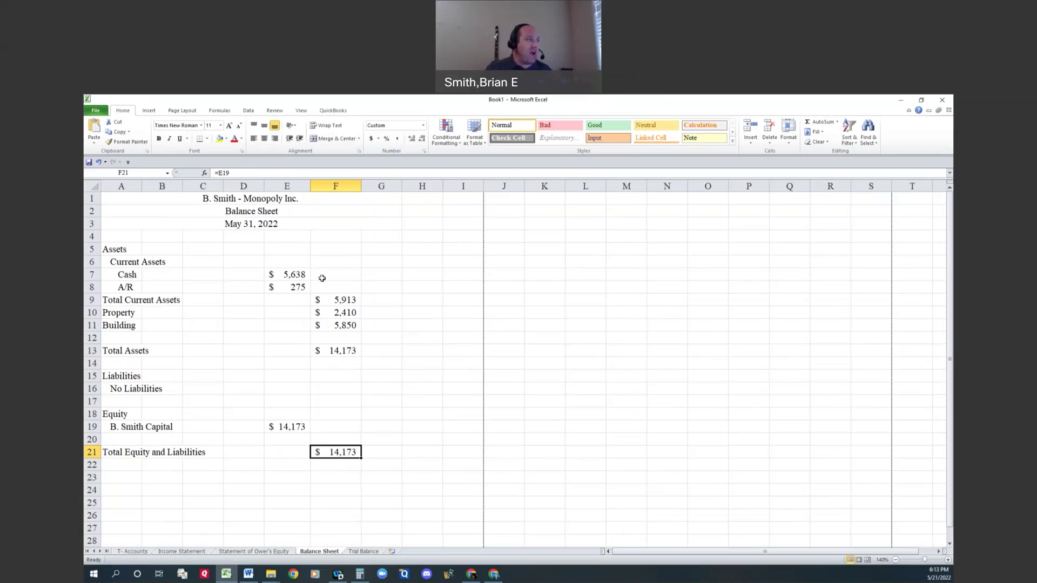
click(302, 278)
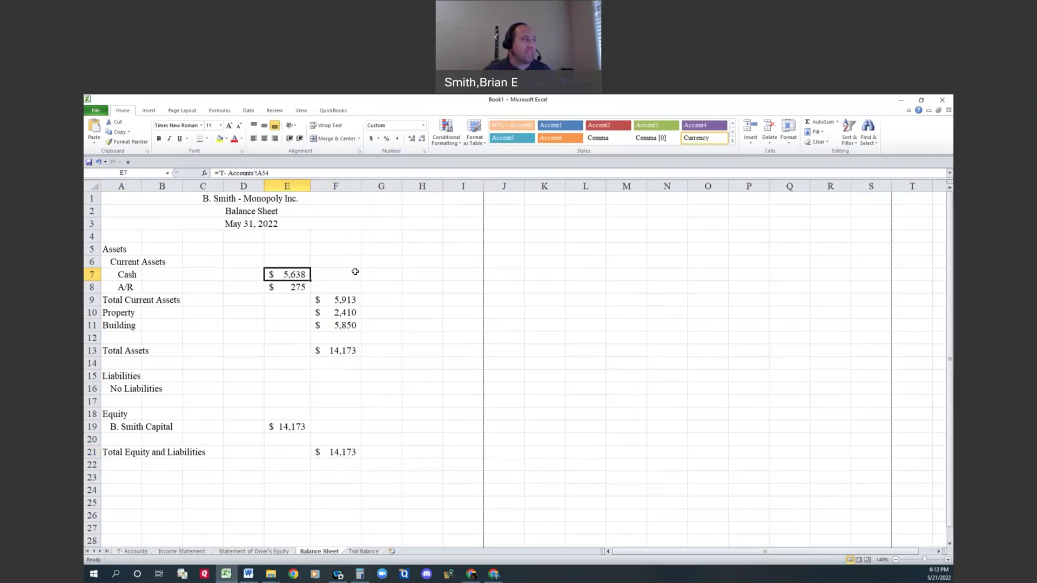
click(244, 278)
click(297, 270)
click(234, 277)
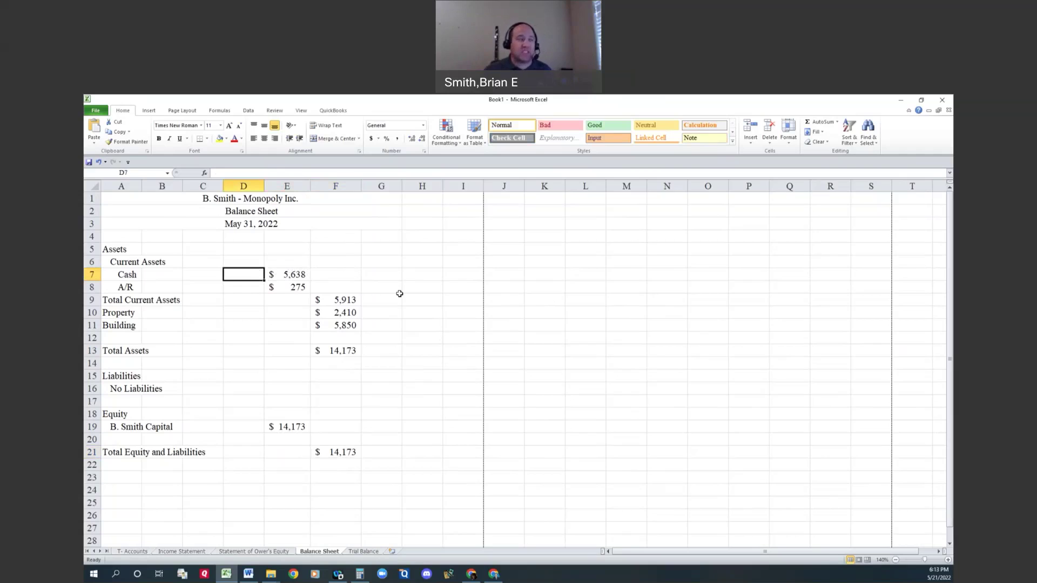
click(400, 276)
click(435, 283)
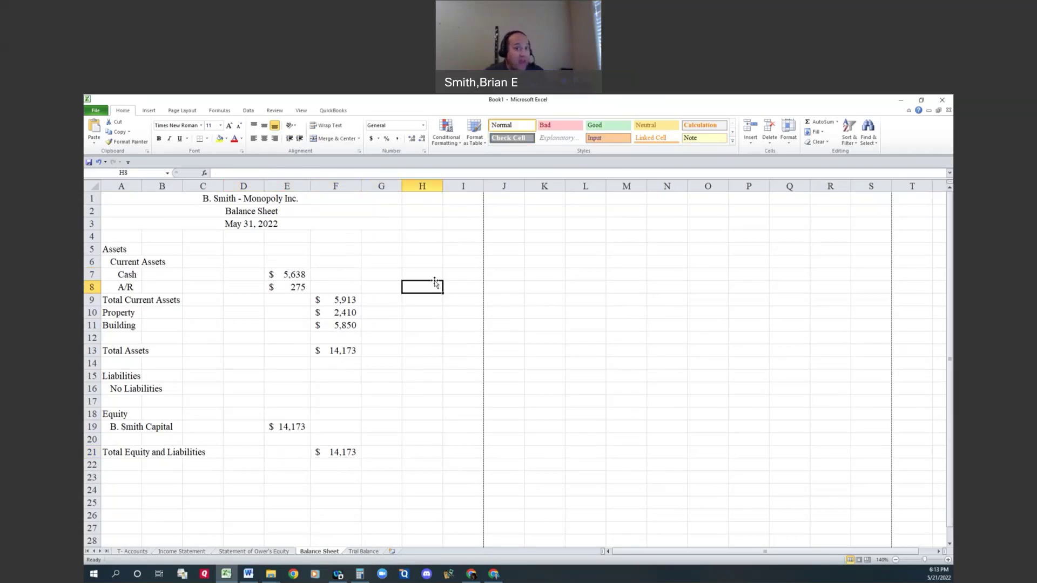
click(283, 275)
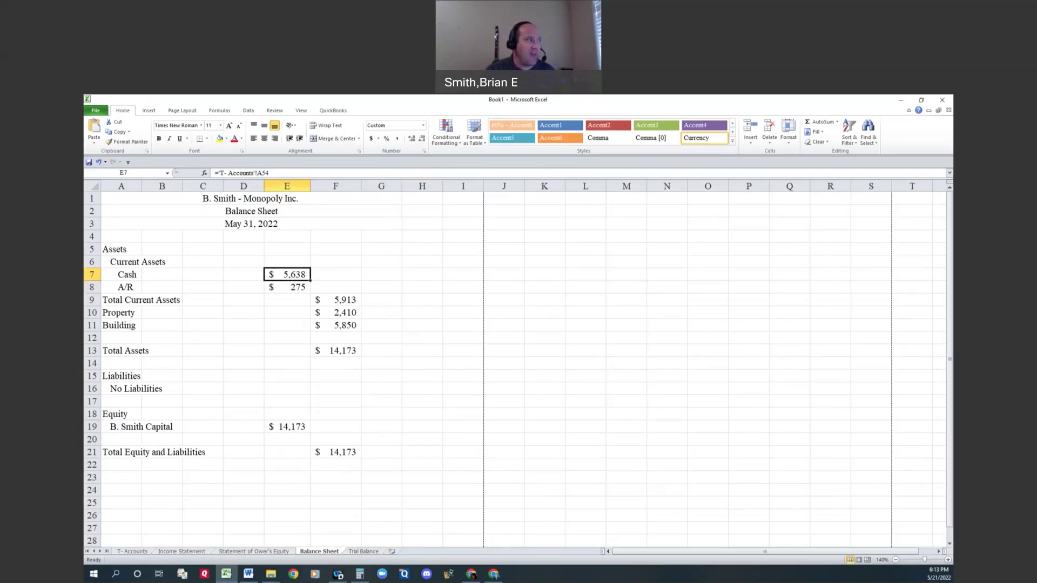
click(401, 331)
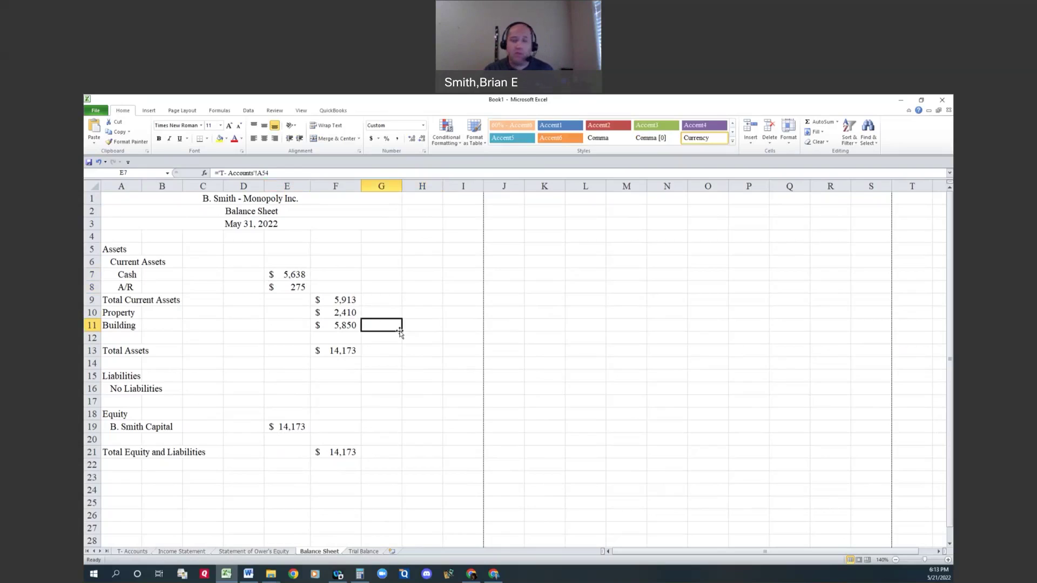